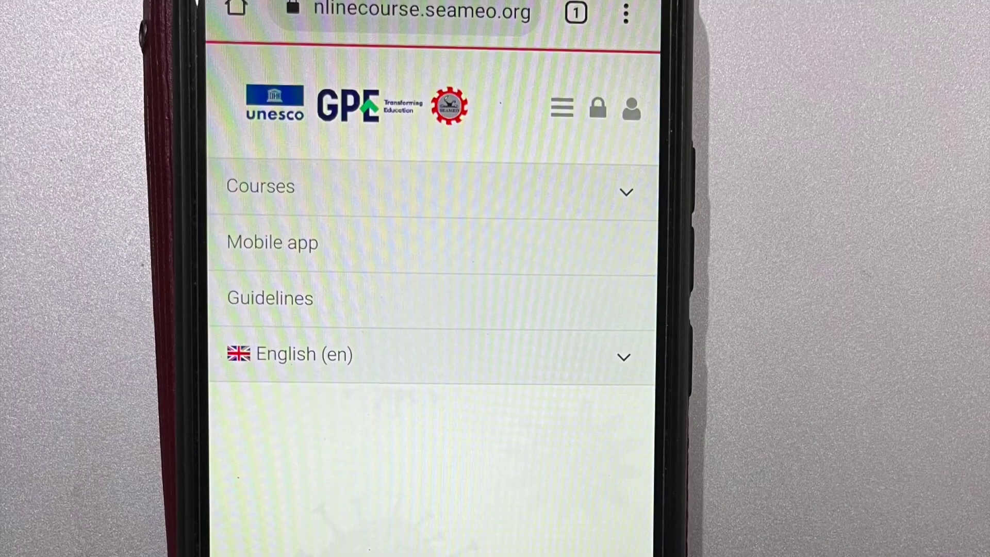
Step: Scroll down the DTeEM Course home page about learners with disabilities in emergencies
{"action": "scroll", "coordinate": [433, 258], "scroll_direction": "down", "scroll_amount": 2}
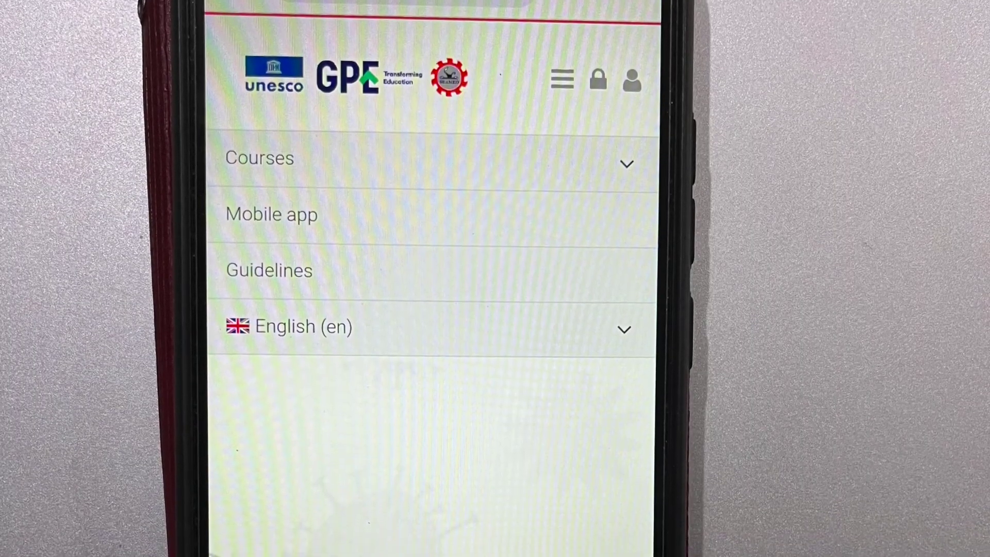
{"action": "scroll", "coordinate": [433, 278], "scroll_direction": "down", "scroll_amount": 3}
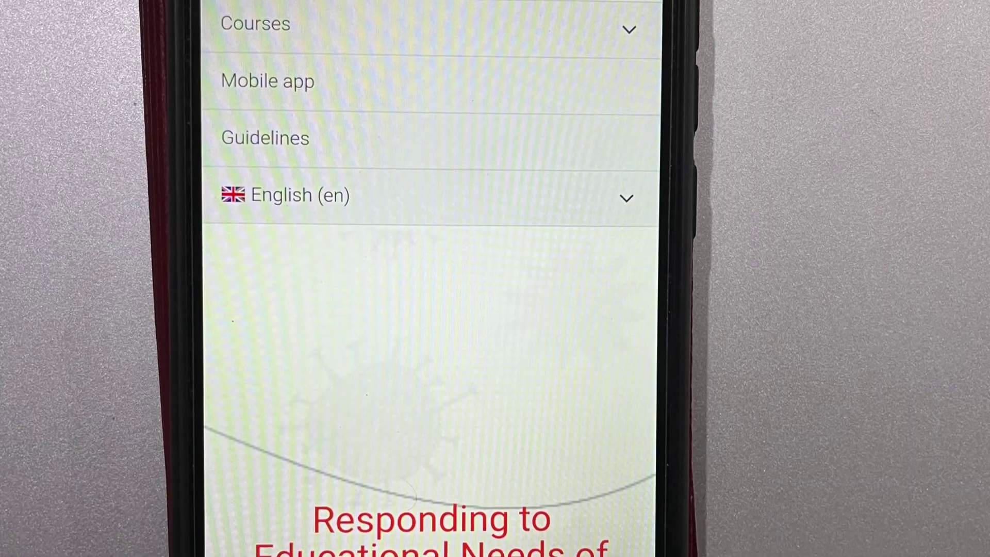
{"action": "scroll", "coordinate": [433, 279], "scroll_direction": "down", "scroll_amount": 3}
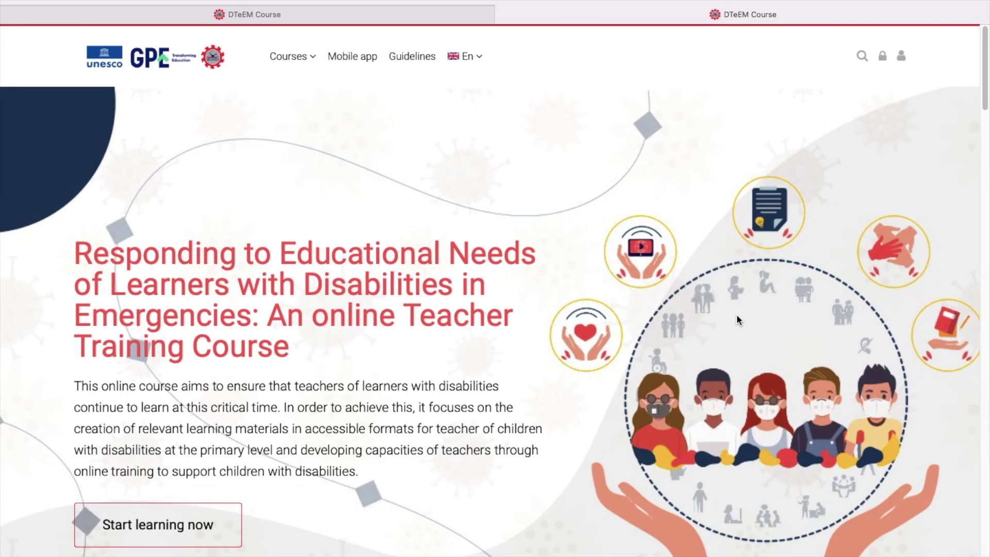
Step: Scroll through the course home page, then choose Start learning now to reach the site login
{"action": "scroll", "coordinate": [736, 319], "scroll_direction": "down", "scroll_amount": 1}
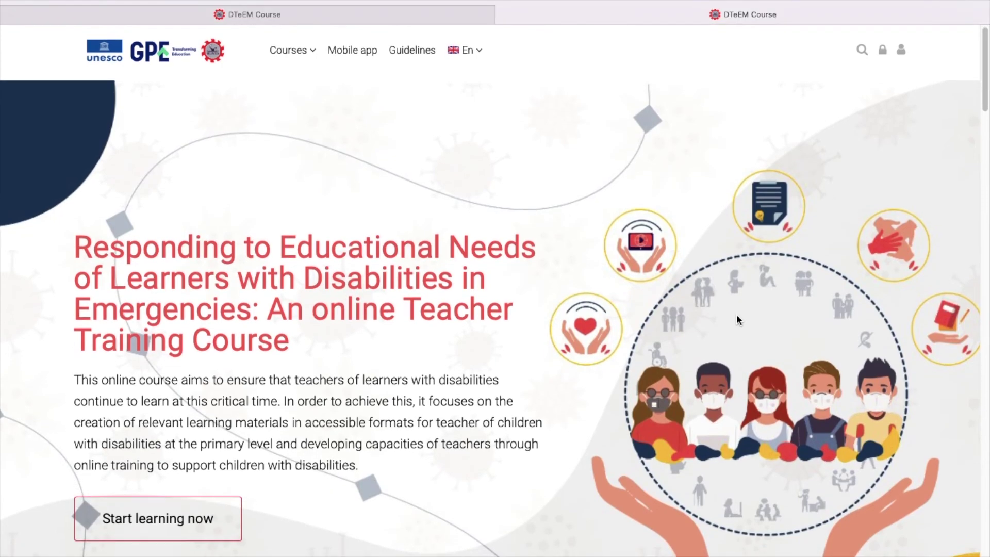
{"action": "scroll", "coordinate": [736, 319], "scroll_direction": "down", "scroll_amount": 4}
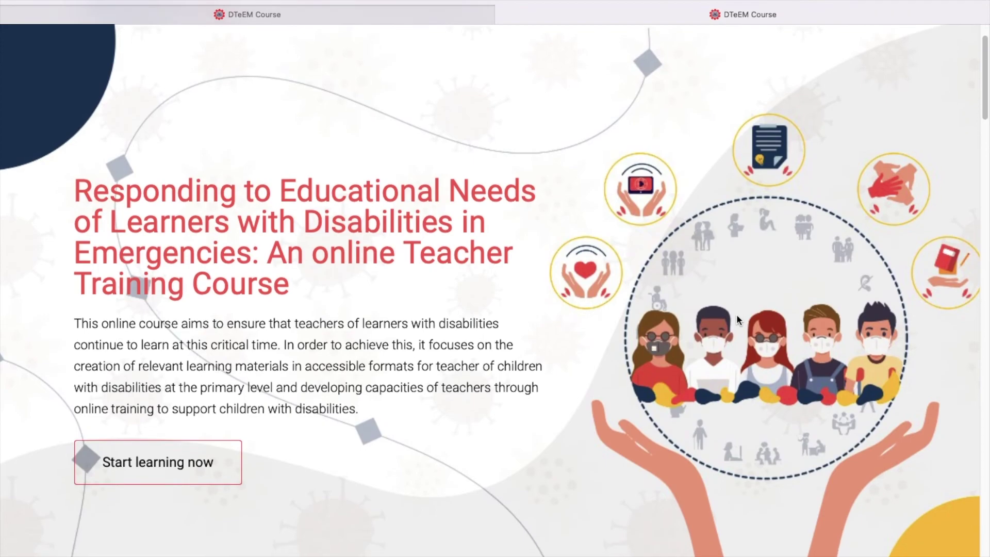
{"action": "scroll", "coordinate": [736, 320], "scroll_direction": "down", "scroll_amount": 3}
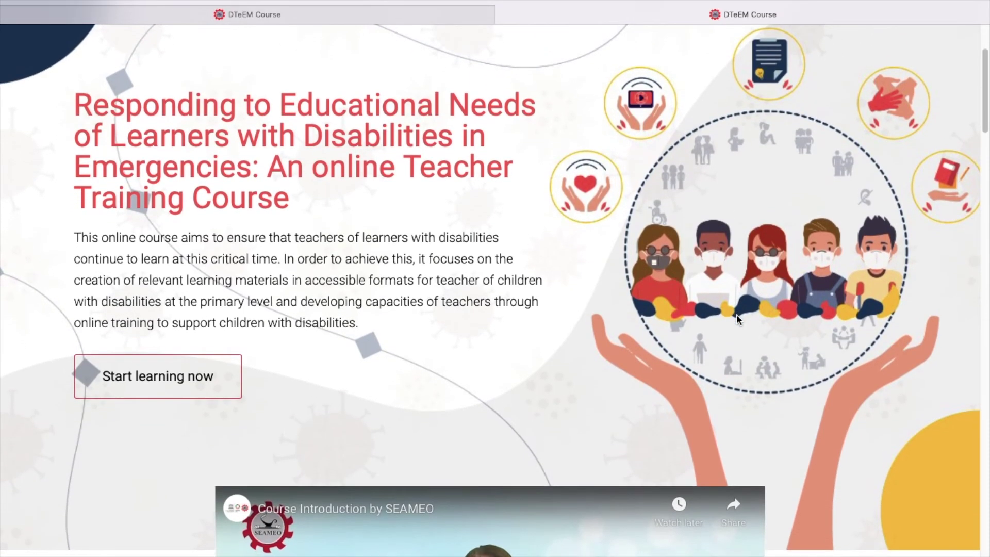
{"action": "scroll", "coordinate": [736, 320], "scroll_direction": "down", "scroll_amount": 8}
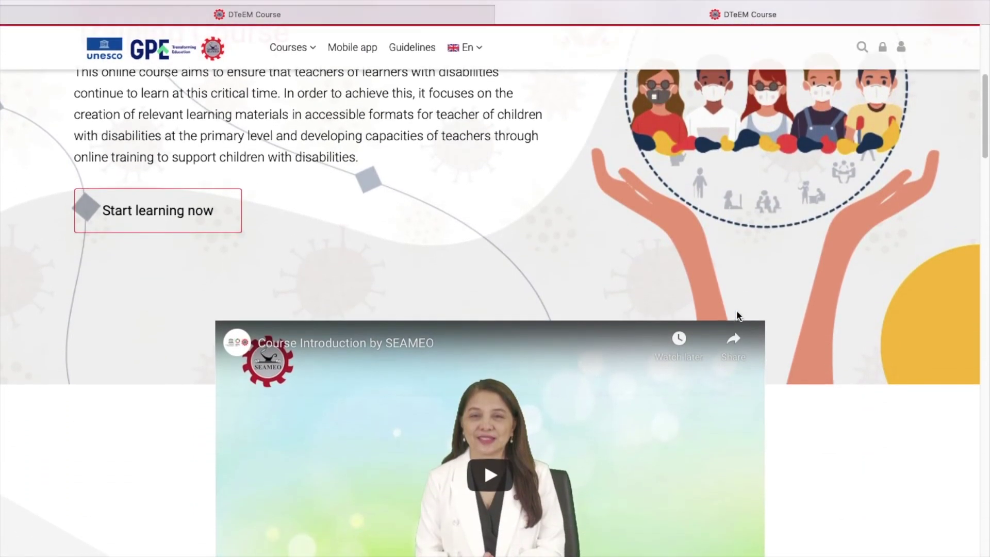
{"action": "scroll", "coordinate": [737, 313], "scroll_direction": "down", "scroll_amount": 4}
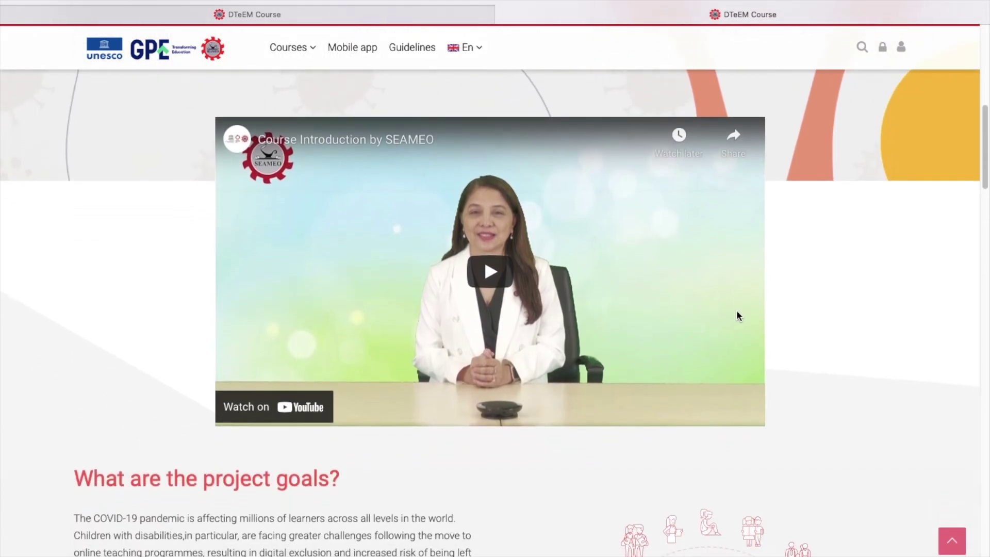
{"action": "scroll", "coordinate": [737, 312], "scroll_direction": "down", "scroll_amount": 5}
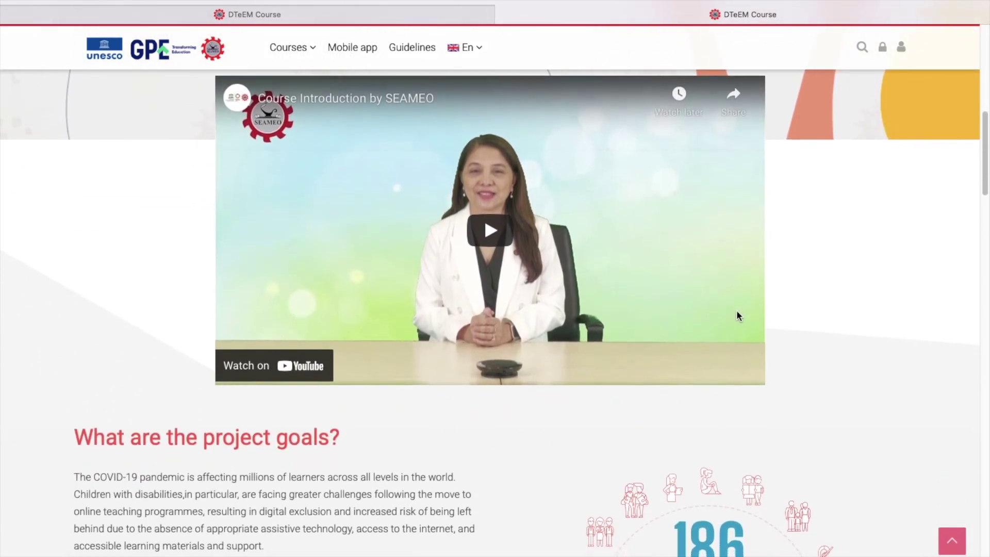
{"action": "scroll", "coordinate": [736, 310], "scroll_direction": "down", "scroll_amount": 2}
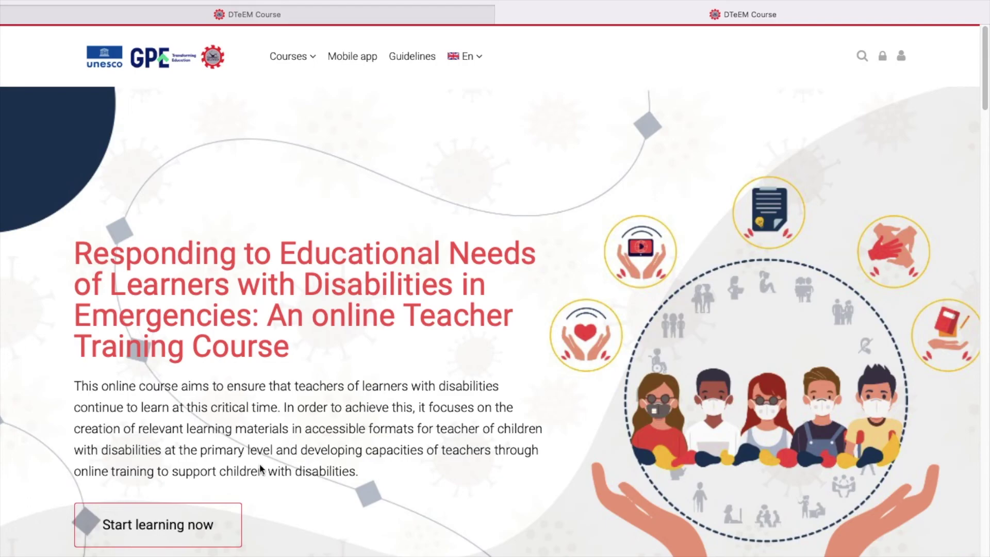
{"action": "left_click", "coordinate": [186, 526]}
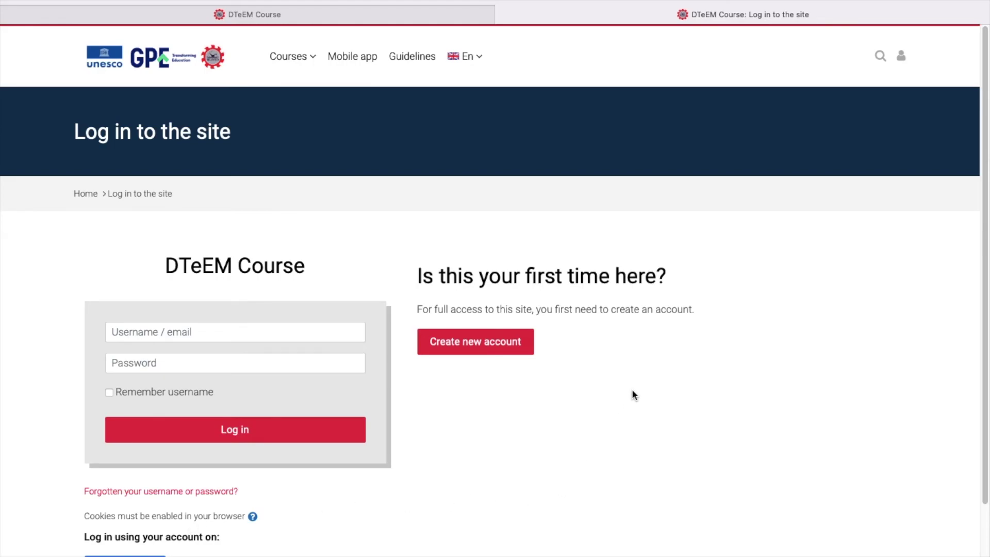
{"action": "left_click", "coordinate": [477, 60]}
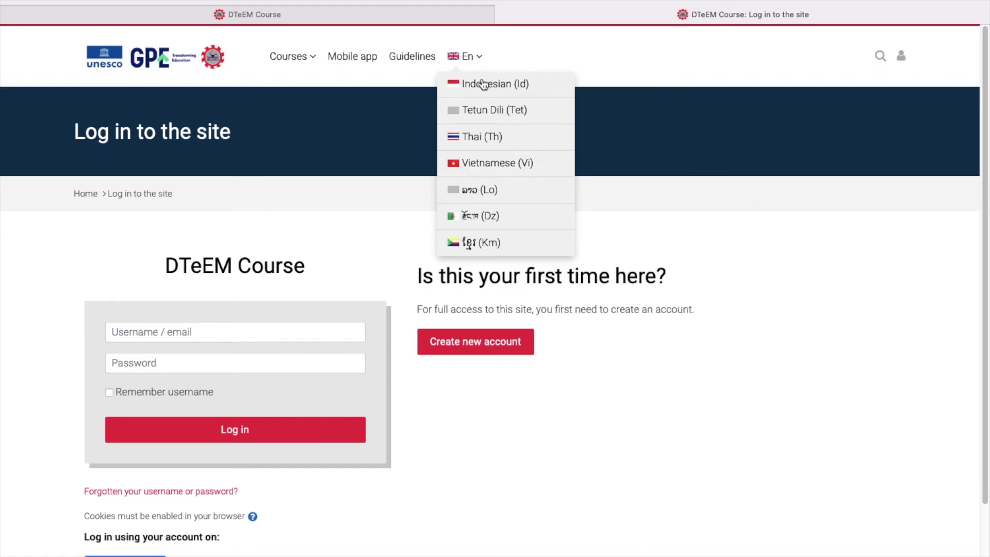
{"action": "left_click", "coordinate": [484, 85]}
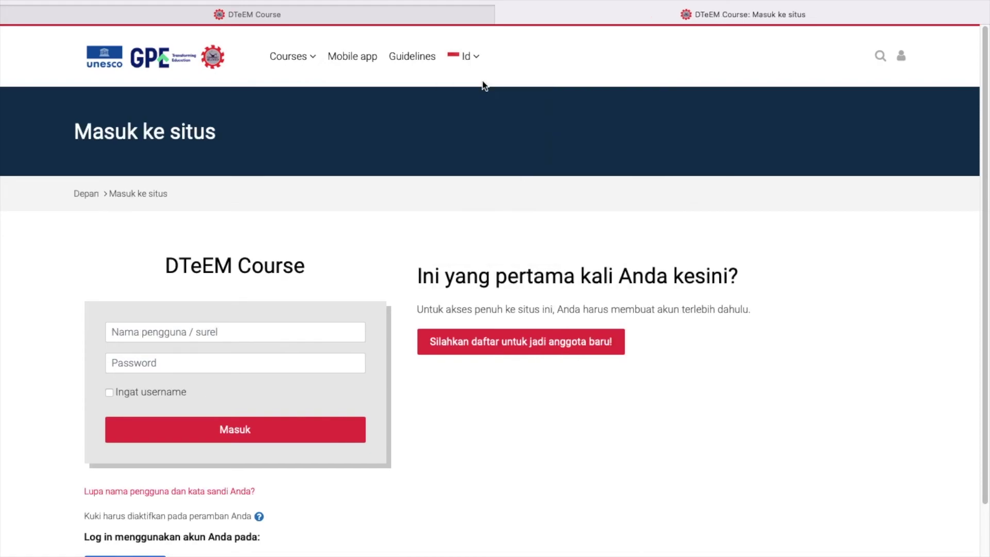
{"action": "left_click", "coordinate": [474, 58]}
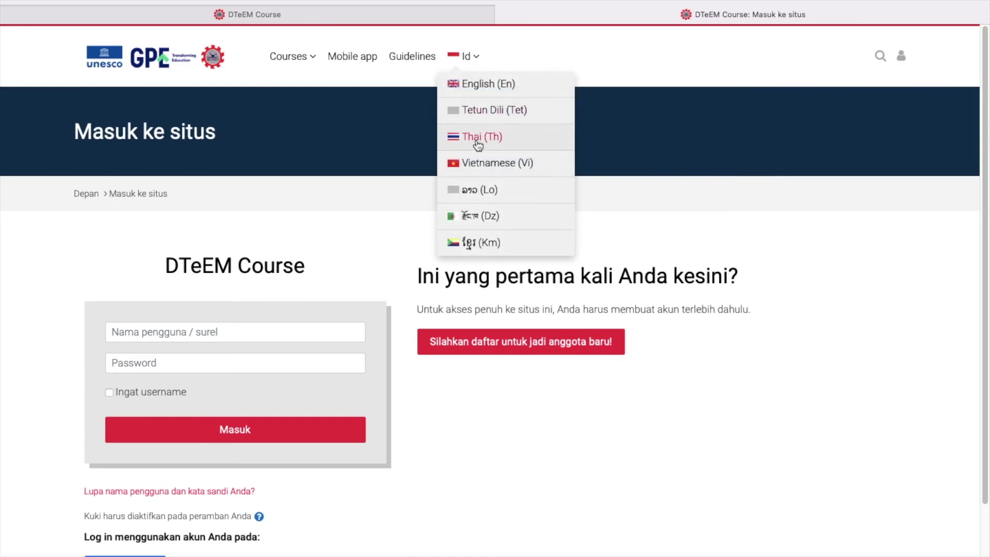
{"action": "left_click", "coordinate": [478, 142]}
{"action": "left_click", "coordinate": [479, 57]}
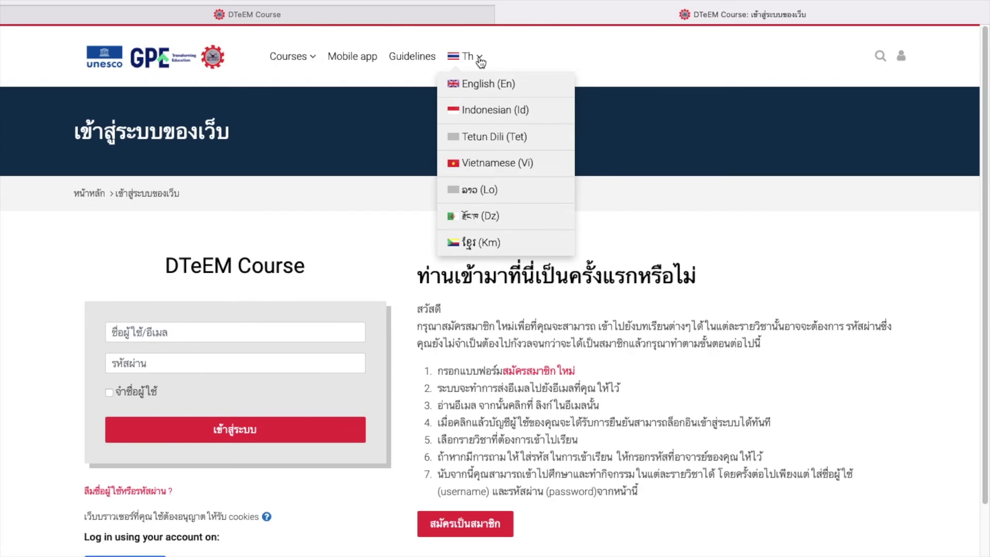
{"action": "left_click", "coordinate": [482, 86]}
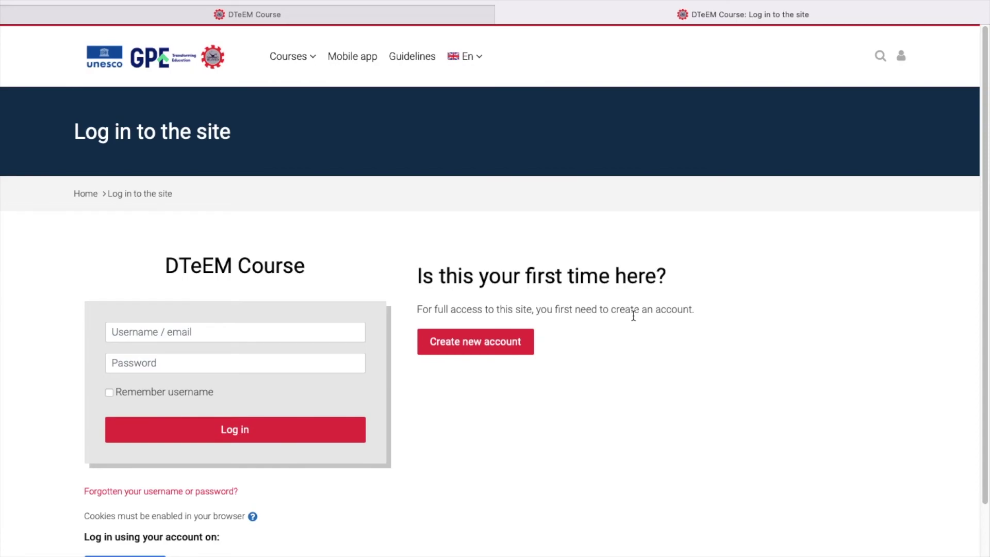
Step: Start a new account sign-up and enter a username and password
{"action": "left_click", "coordinate": [486, 344]}
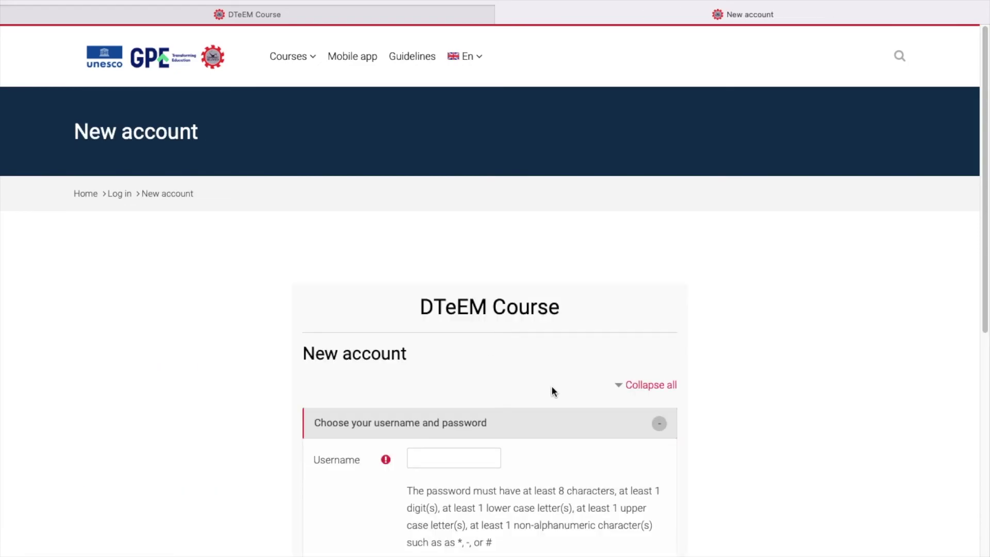
{"action": "scroll", "coordinate": [552, 391], "scroll_direction": "down", "scroll_amount": 4}
{"action": "type", "text": "milo"}
{"action": "key", "text": "Tab"}
{"action": "type", "text": "•••••••"}
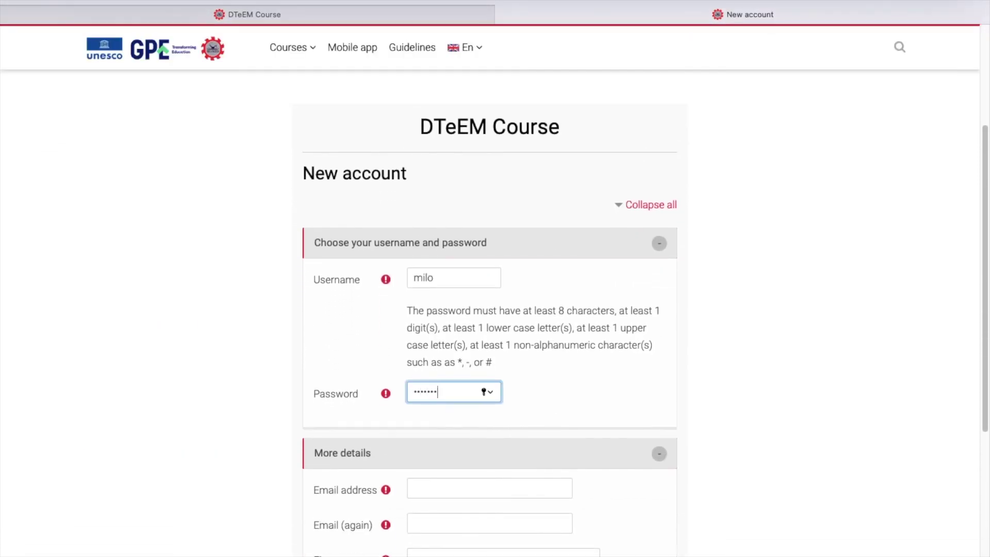
{"action": "type", "text": "•••"}
{"action": "scroll", "coordinate": [694, 380], "scroll_direction": "down", "scroll_amount": 3}
Step: Enter the account's email address twice, then the first name and surname
{"action": "key", "text": "Tab"}
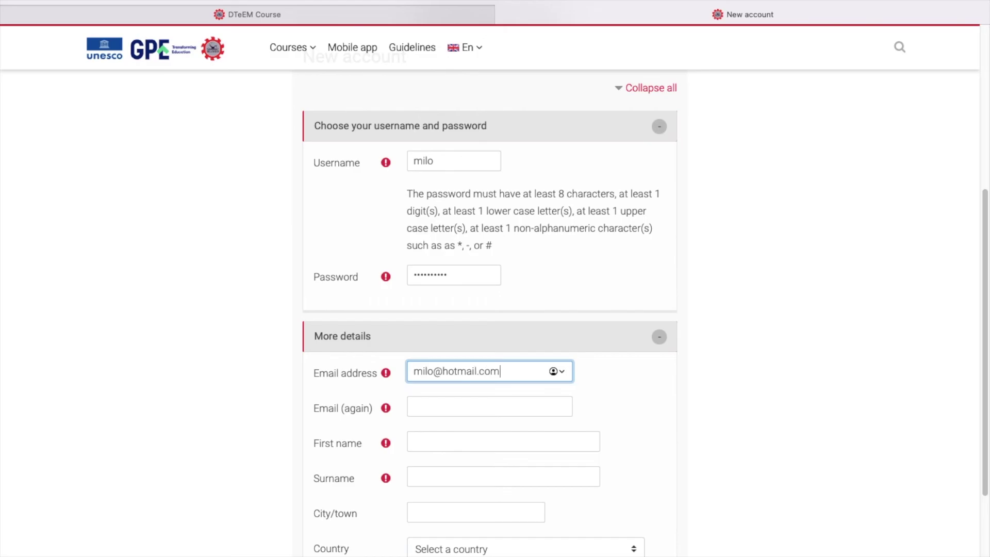
{"action": "key", "text": "Tab"}
{"action": "key", "text": "Tab"}
{"action": "key", "text": "Tab"}
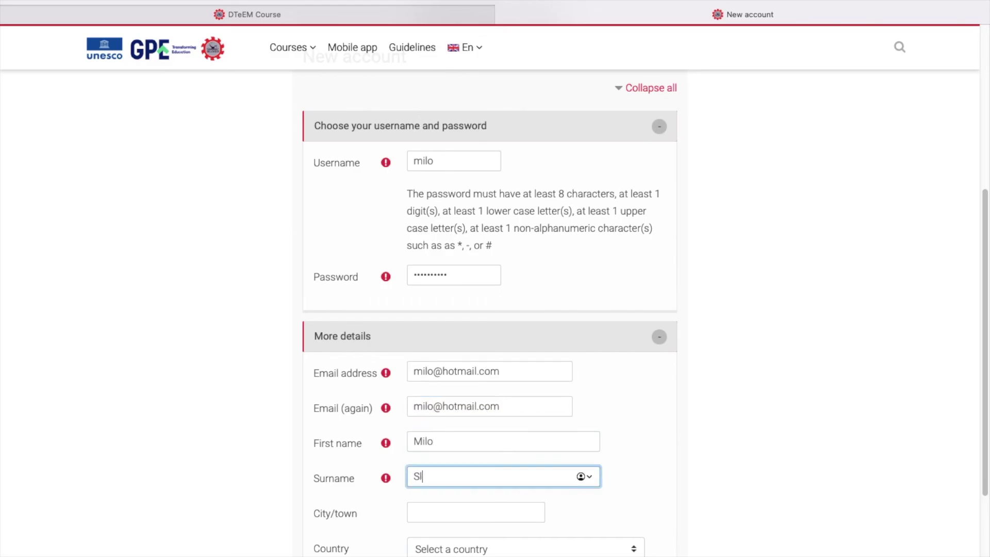
Step: Set city to Bangkok and country to Thailand, then submit the new-account form
{"action": "scroll", "coordinate": [723, 431], "scroll_direction": "down", "scroll_amount": 2}
{"action": "key", "text": "Tab"}
{"action": "type", "text": "Bangkok"}
{"action": "left_click", "coordinate": [631, 450]}
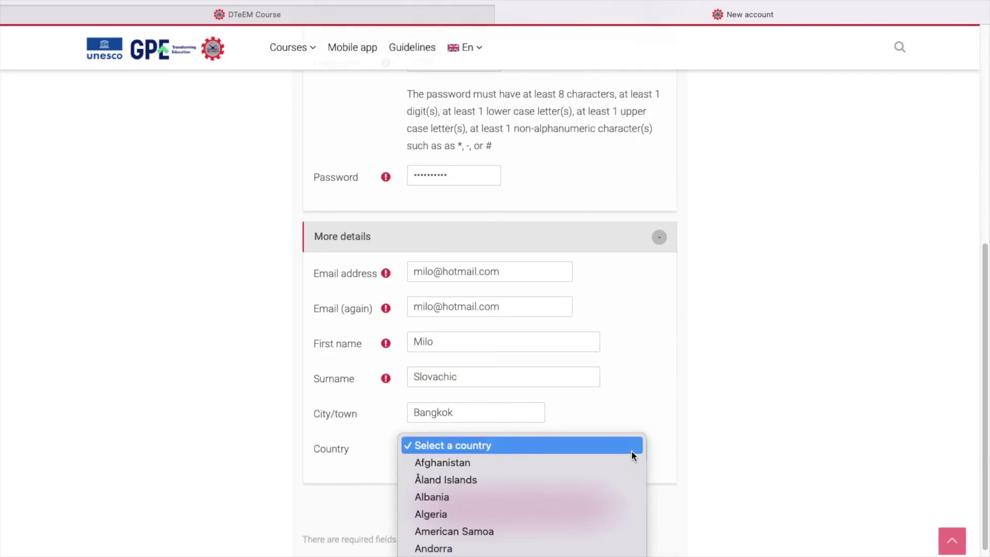
{"action": "scroll", "coordinate": [572, 497], "scroll_direction": "down", "scroll_amount": 15}
{"action": "left_click", "coordinate": [572, 495]}
{"action": "left_click", "coordinate": [518, 506]}
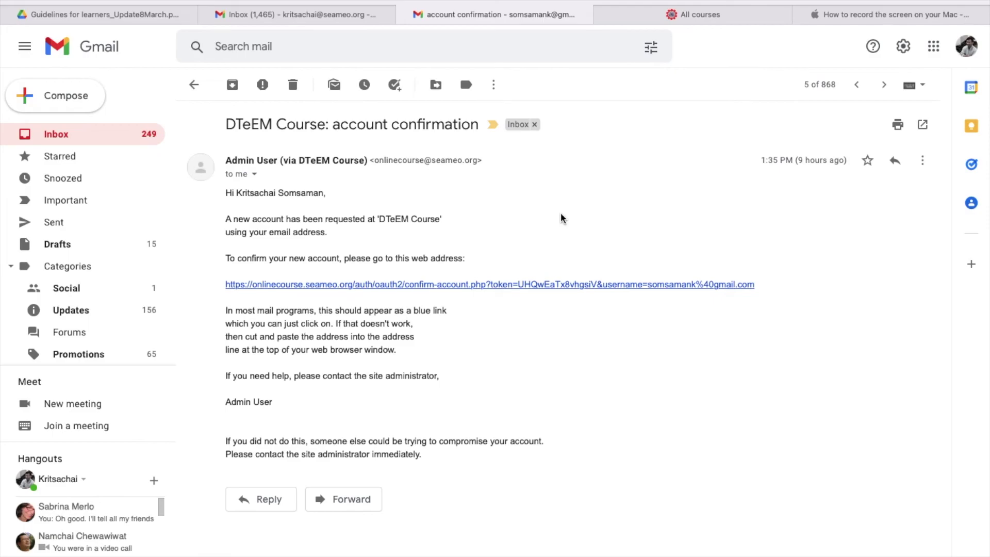
Step: Confirm the account through the email link and look over the empty Dashboard
{"action": "left_click", "coordinate": [574, 288]}
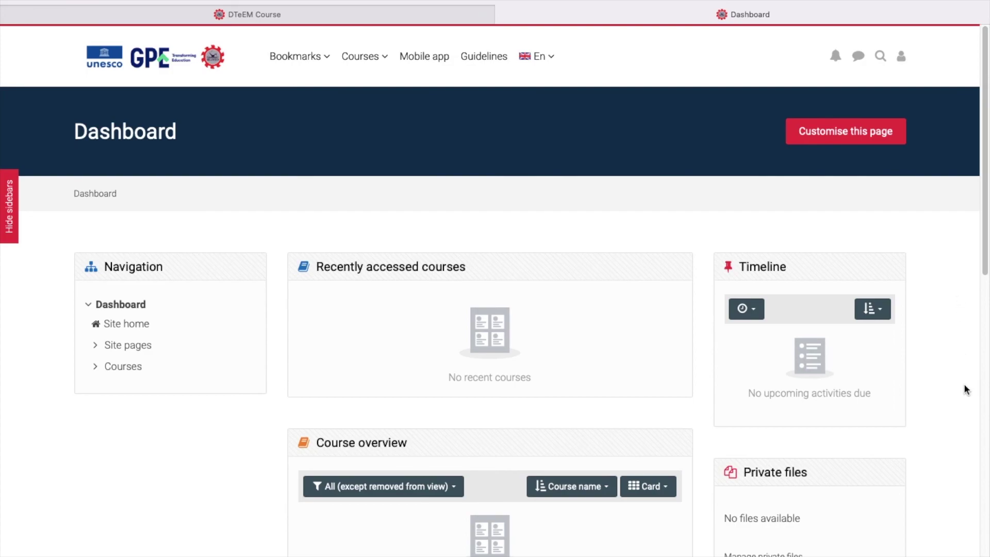
{"action": "scroll", "coordinate": [965, 386], "scroll_direction": "down", "scroll_amount": 5}
{"action": "scroll", "coordinate": [964, 387], "scroll_direction": "down", "scroll_amount": 3}
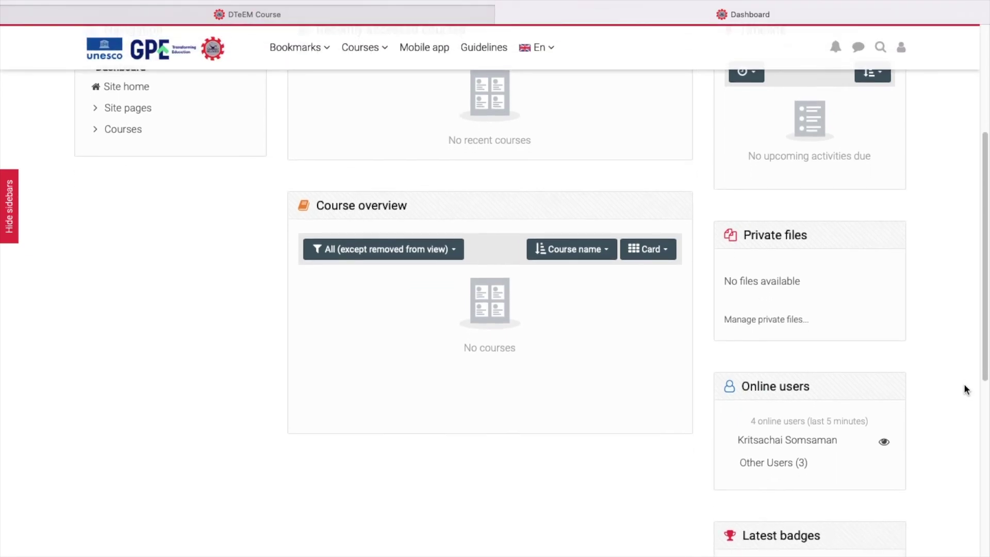
{"action": "scroll", "coordinate": [965, 389], "scroll_direction": "up", "scroll_amount": 8}
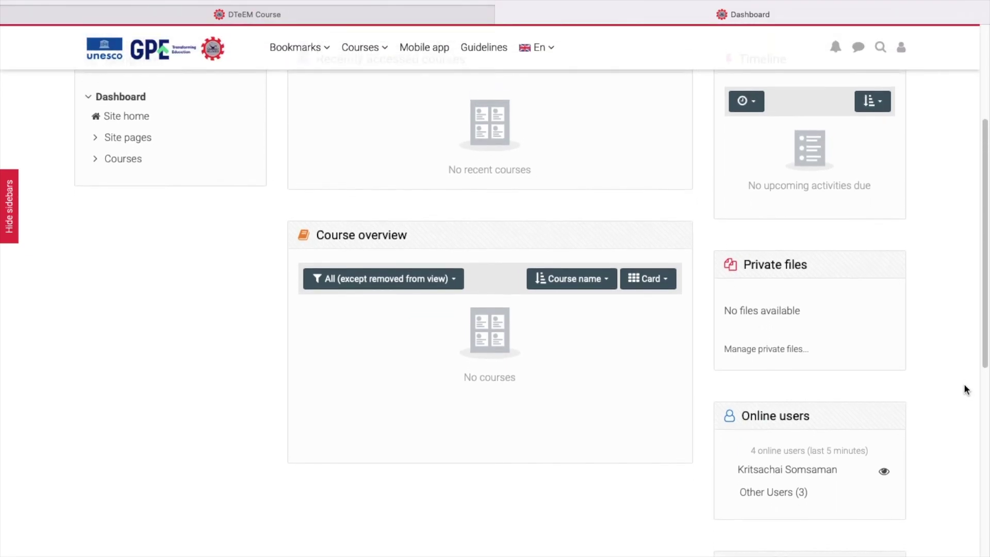
Step: List all courses via Courses > All courses and open the OC-English teacher training course
{"action": "left_click", "coordinate": [383, 58]}
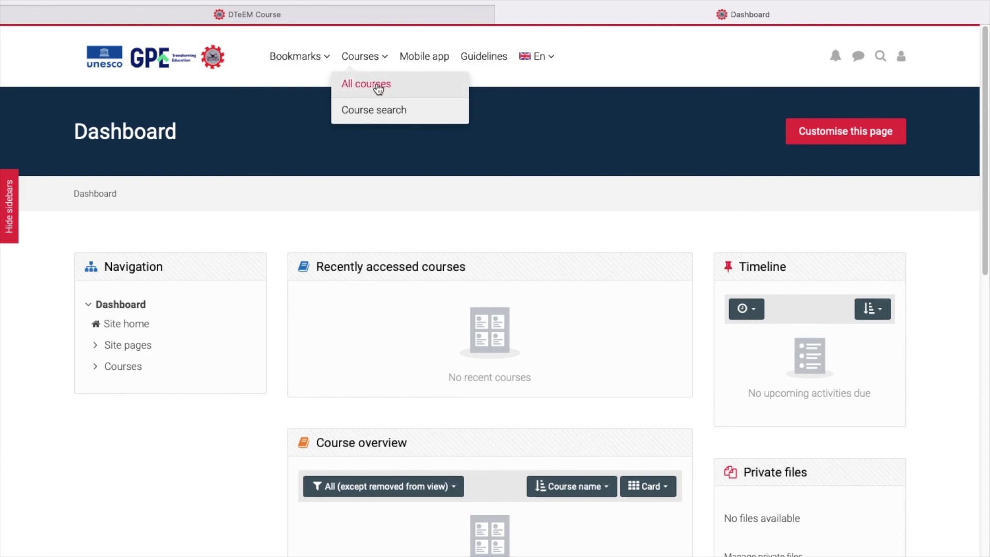
{"action": "left_click", "coordinate": [379, 88]}
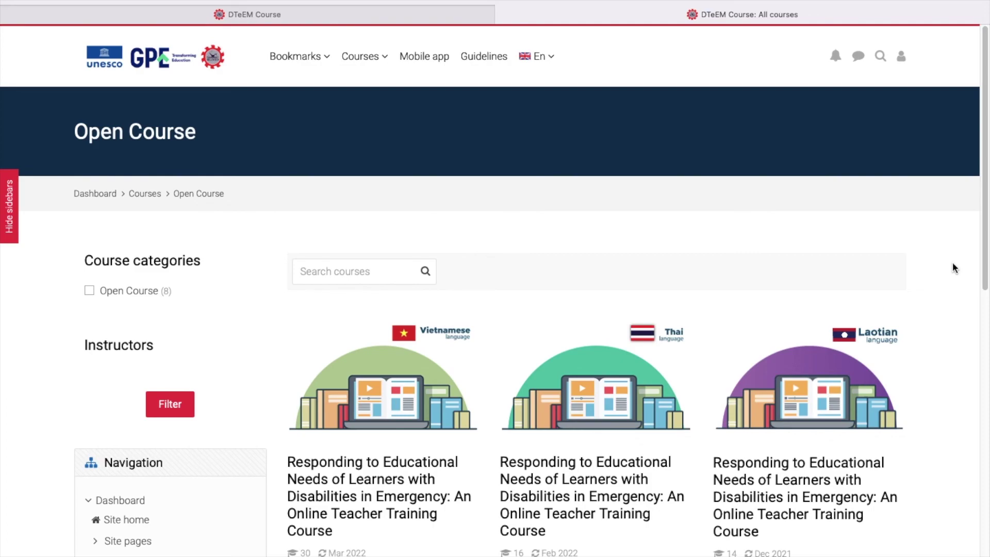
{"action": "scroll", "coordinate": [954, 267], "scroll_direction": "down", "scroll_amount": 3}
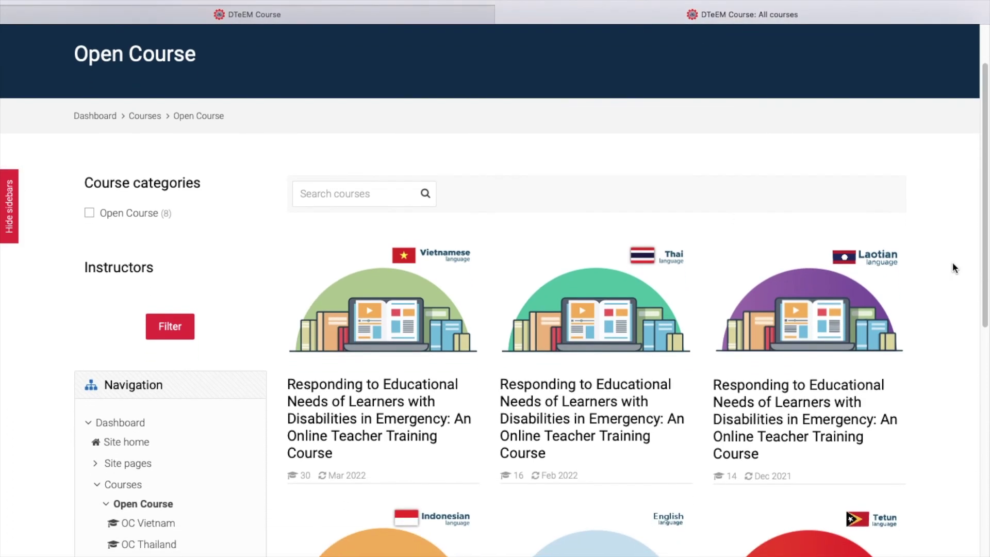
{"action": "scroll", "coordinate": [954, 267], "scroll_direction": "down", "scroll_amount": 5}
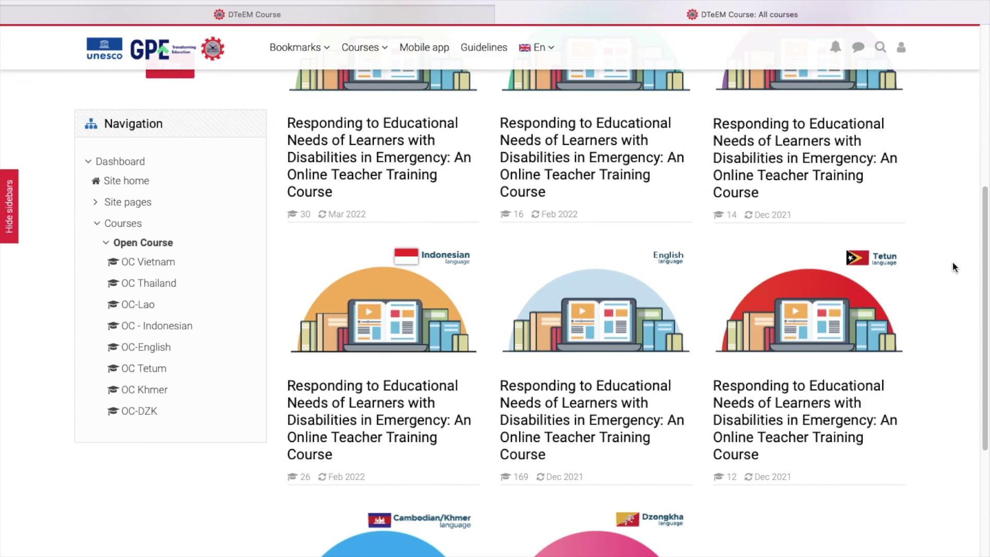
{"action": "scroll", "coordinate": [953, 264], "scroll_direction": "down", "scroll_amount": 4}
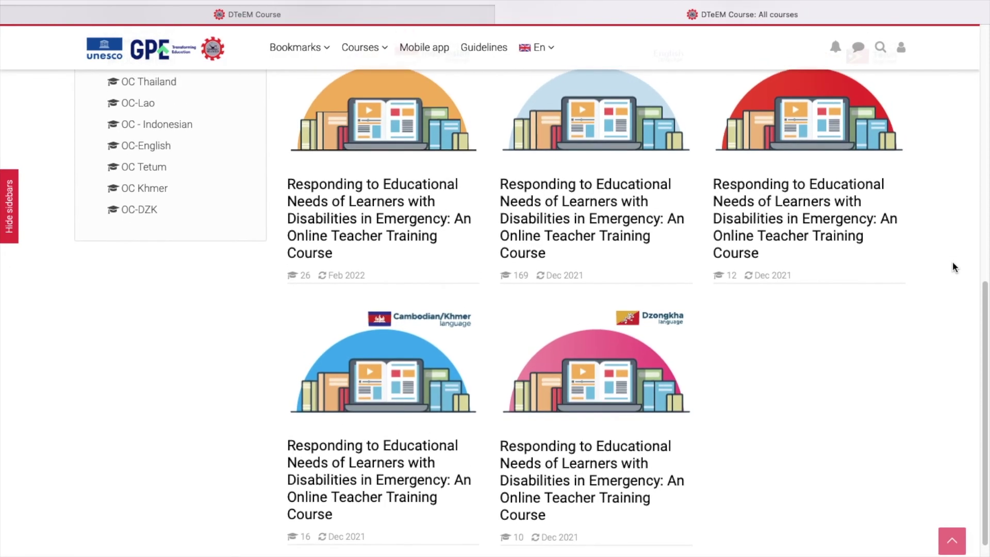
{"action": "scroll", "coordinate": [951, 261], "scroll_direction": "up", "scroll_amount": 2}
{"action": "mouse_move", "coordinate": [596, 205]}
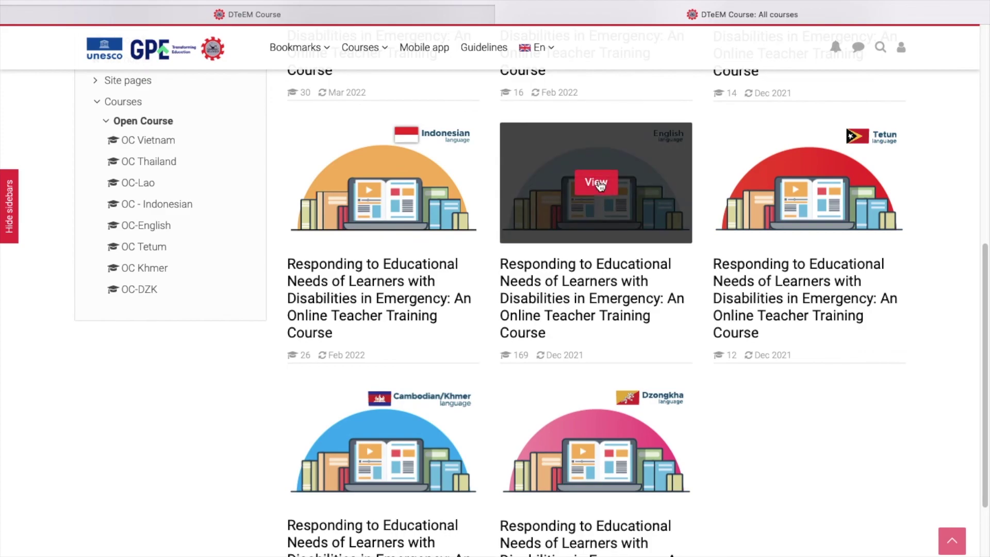
{"action": "left_click", "coordinate": [598, 183]}
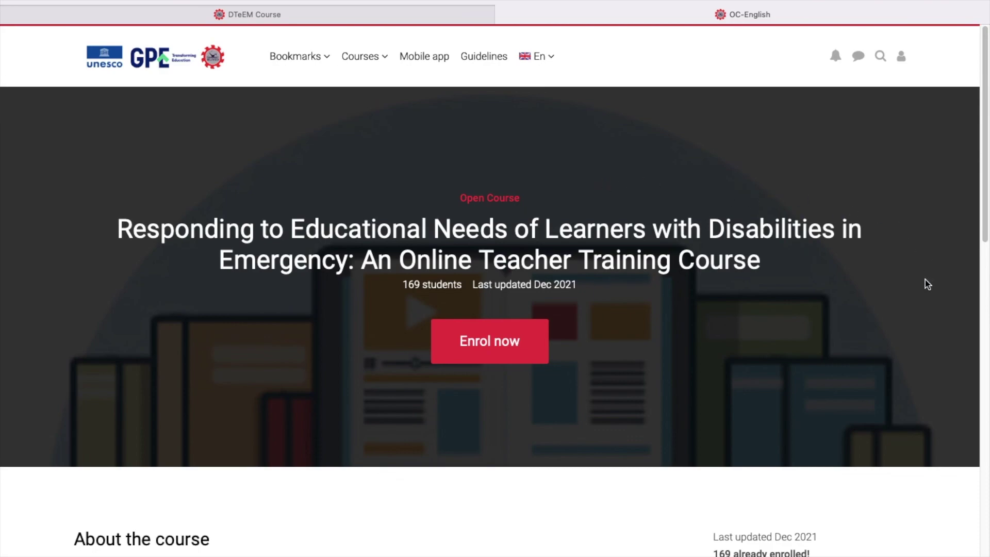
Step: Scroll down to Enrolment options and enrol in the OC-English course with Enrol me
{"action": "scroll", "coordinate": [925, 281], "scroll_direction": "down", "scroll_amount": 5}
{"action": "scroll", "coordinate": [925, 284], "scroll_direction": "down", "scroll_amount": 3}
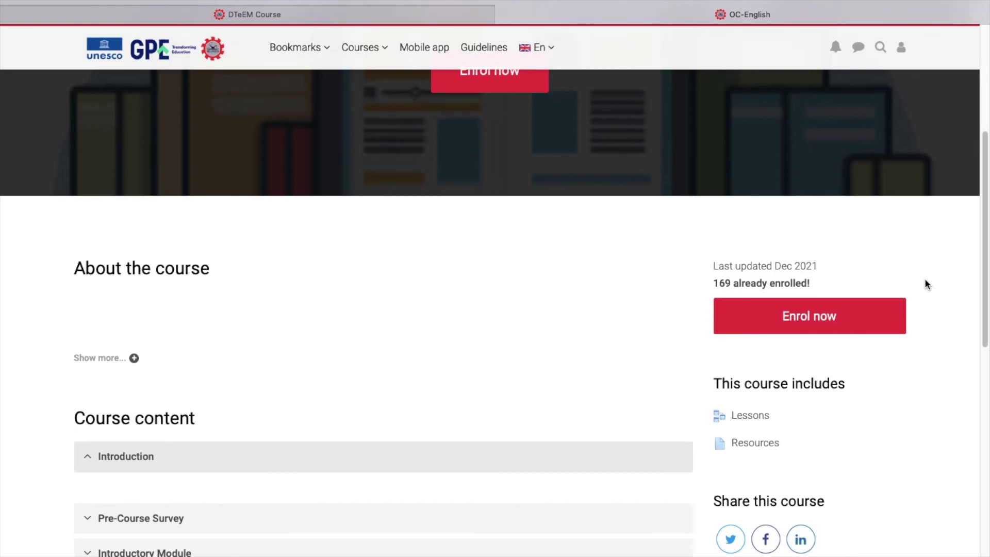
{"action": "scroll", "coordinate": [925, 280], "scroll_direction": "down", "scroll_amount": 3}
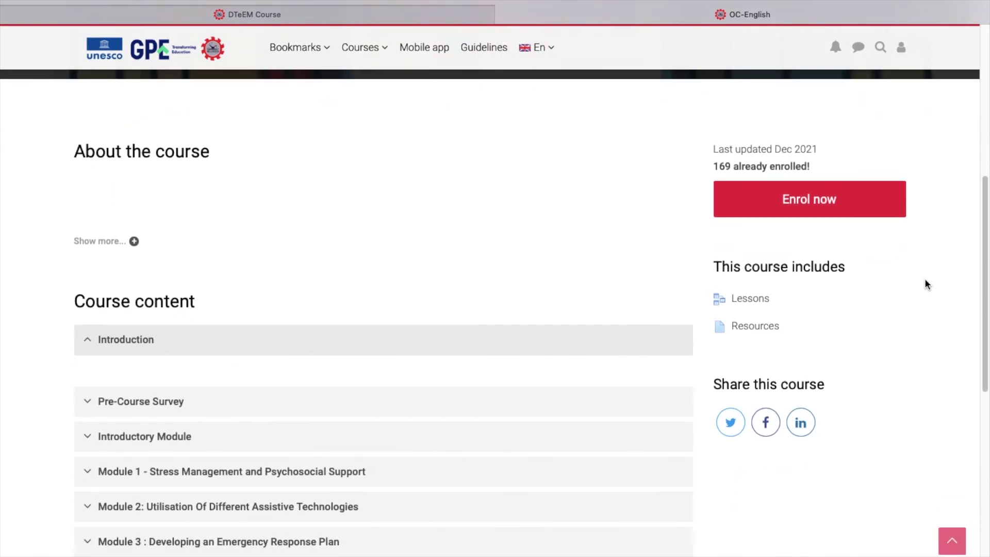
{"action": "scroll", "coordinate": [926, 283], "scroll_direction": "down", "scroll_amount": 2}
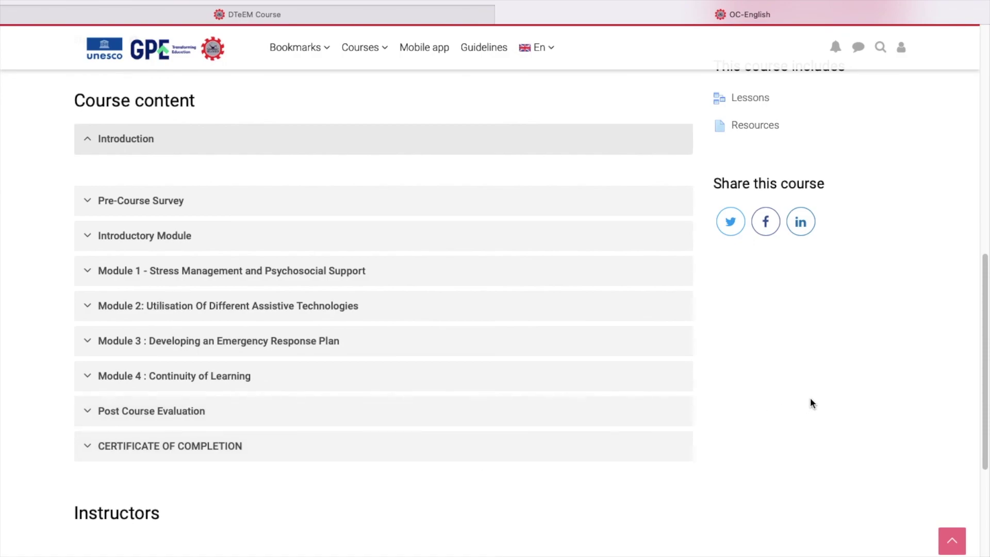
{"action": "scroll", "coordinate": [810, 403], "scroll_direction": "down", "scroll_amount": 5}
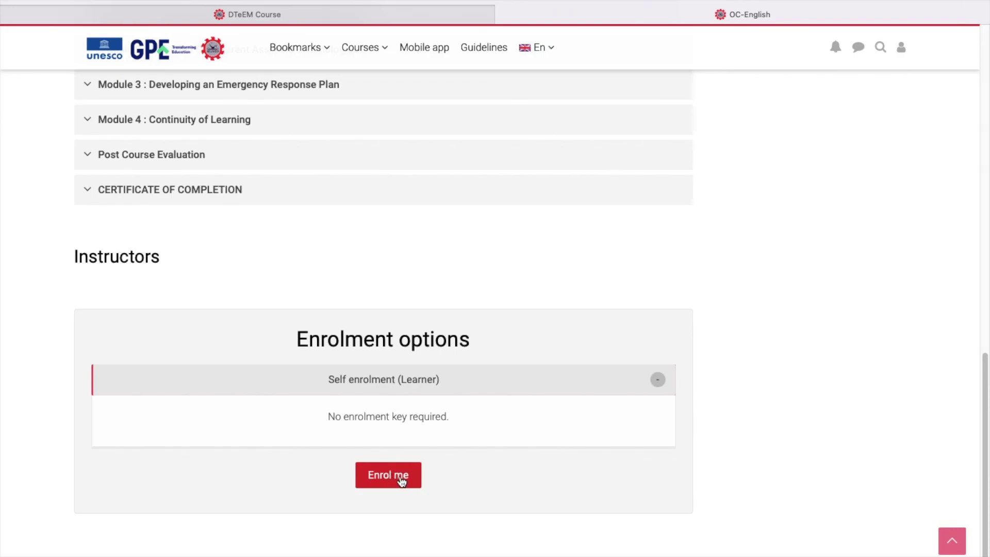
{"action": "left_click", "coordinate": [401, 479]}
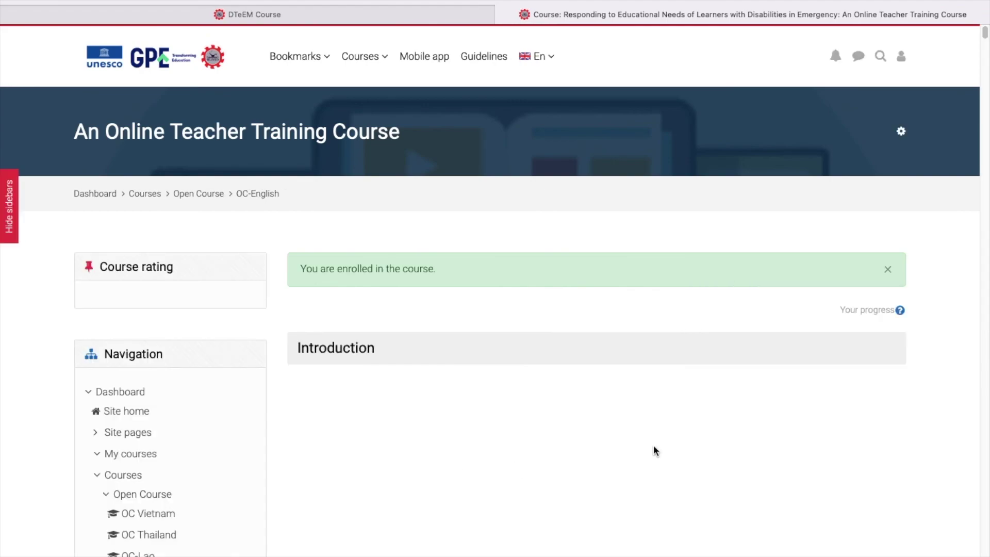